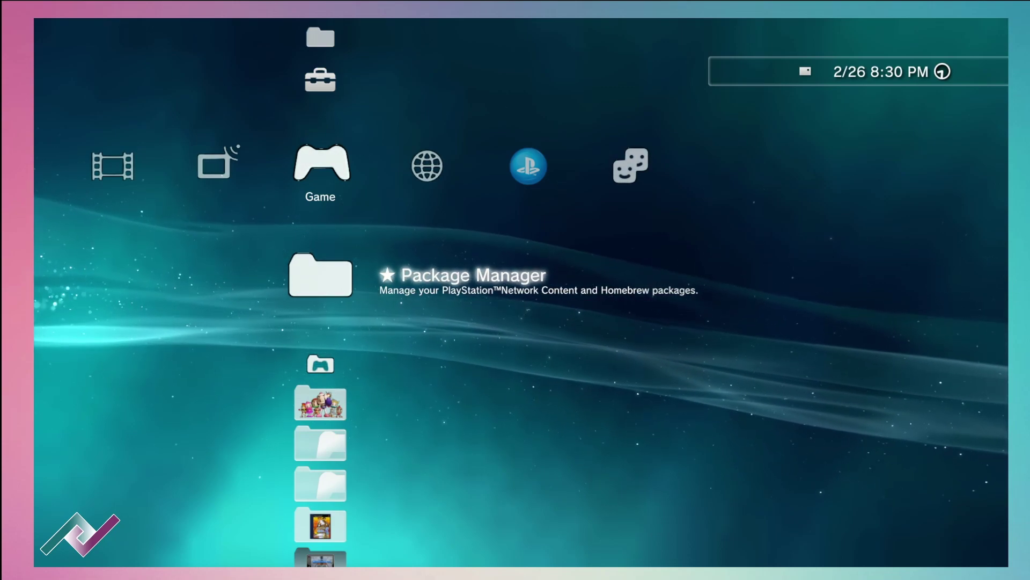
View the information page of the installed PKGi PS3 app in the Network category
key("Right")
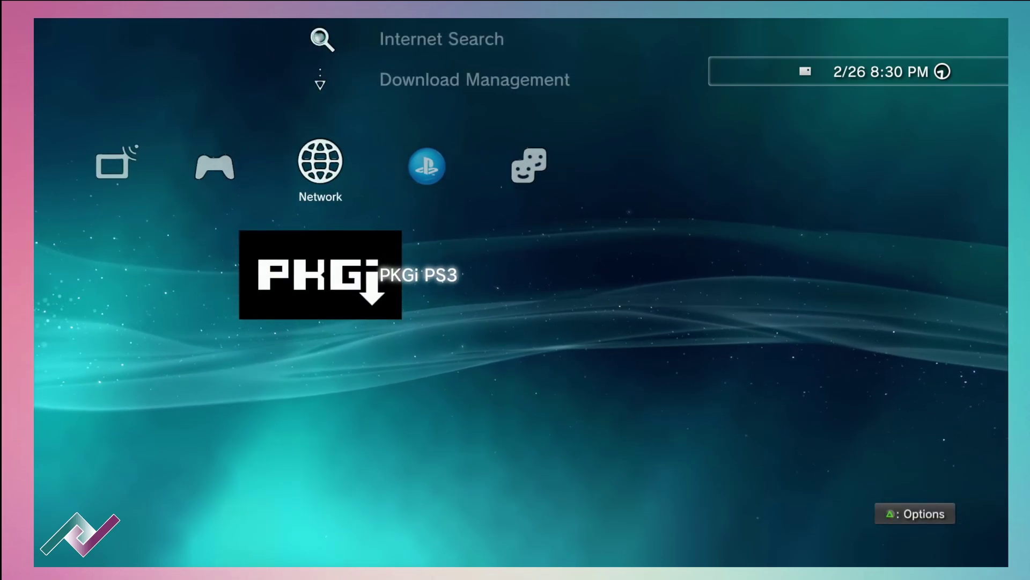
key("Menu")
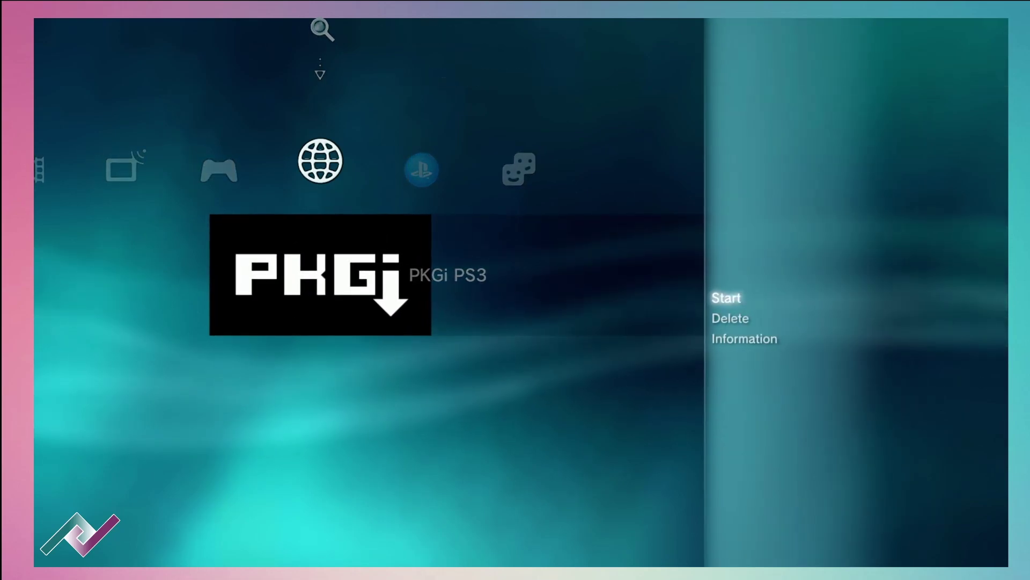
key("Down")
key("Down")
key("Return")
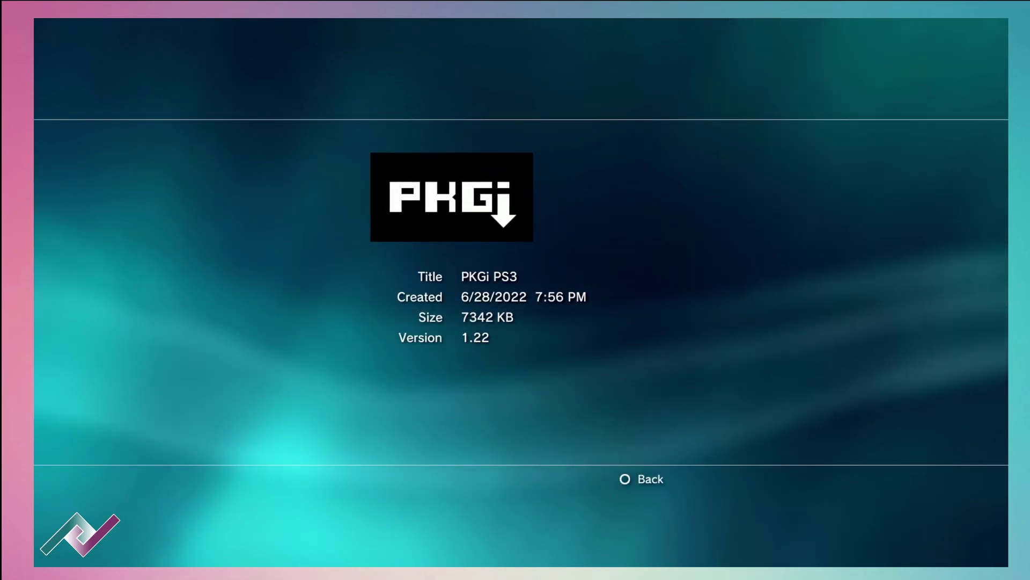
key("Escape")
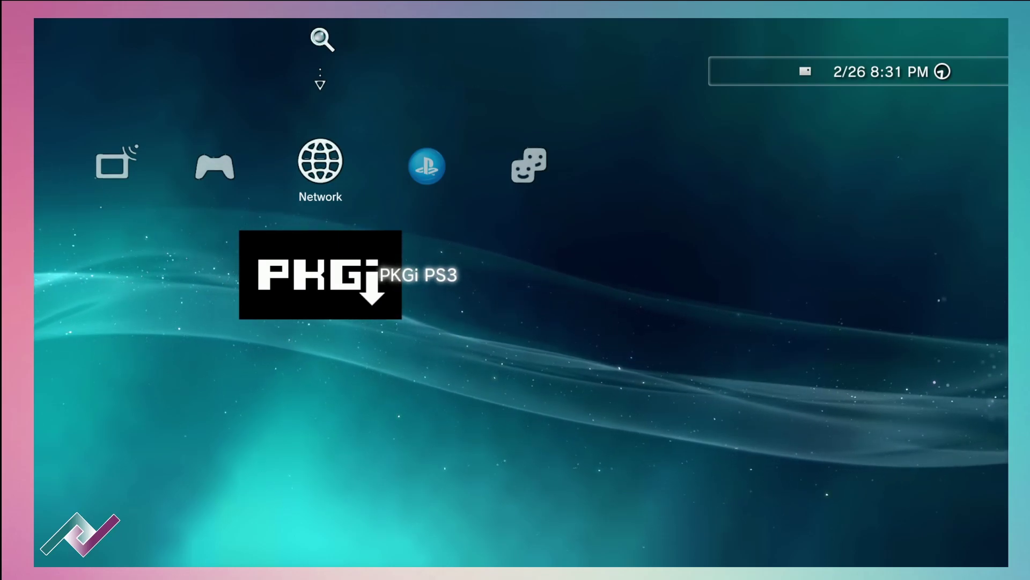
key("Left")
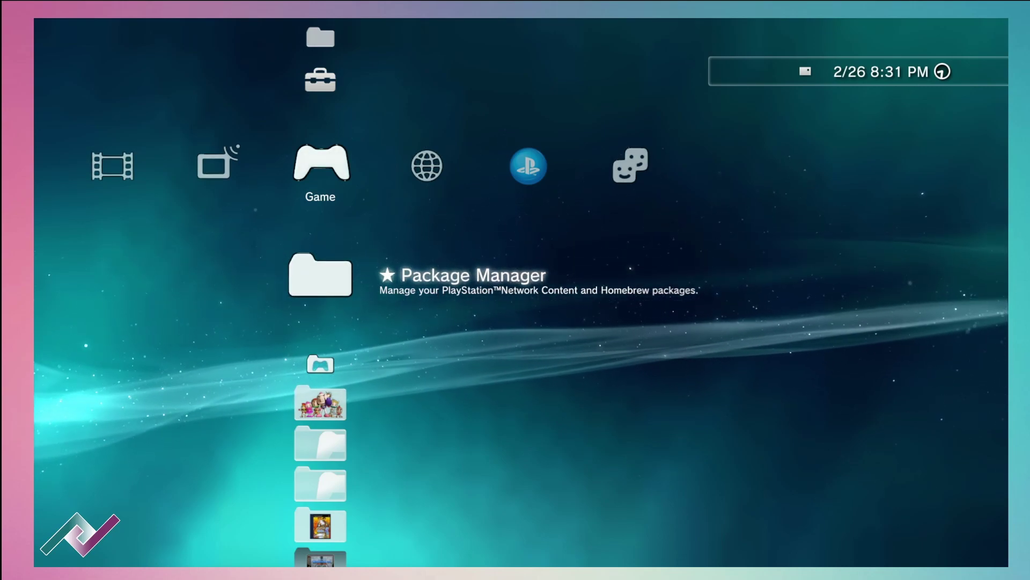
key("Return")
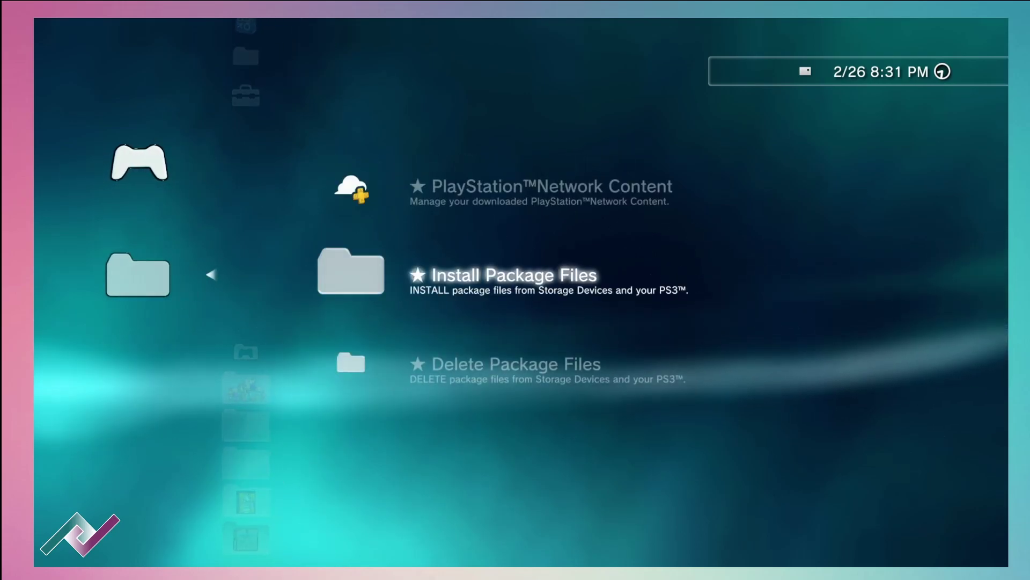
key("Escape")
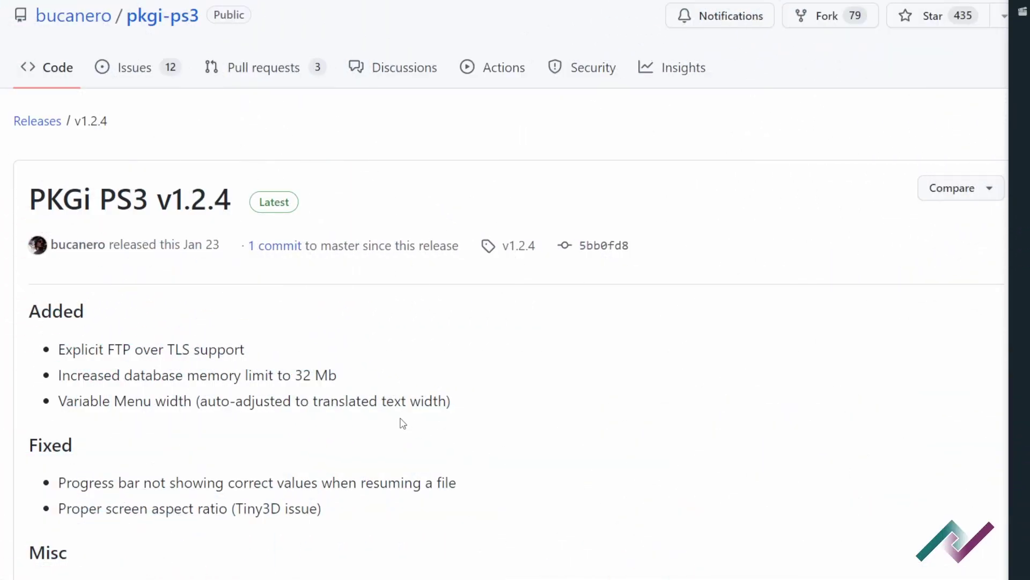
Switch to the GitHub release page of PKGi PS3 v1.2.4 and review its release notes and downloadable assets
scroll(401, 423, "up", 1)
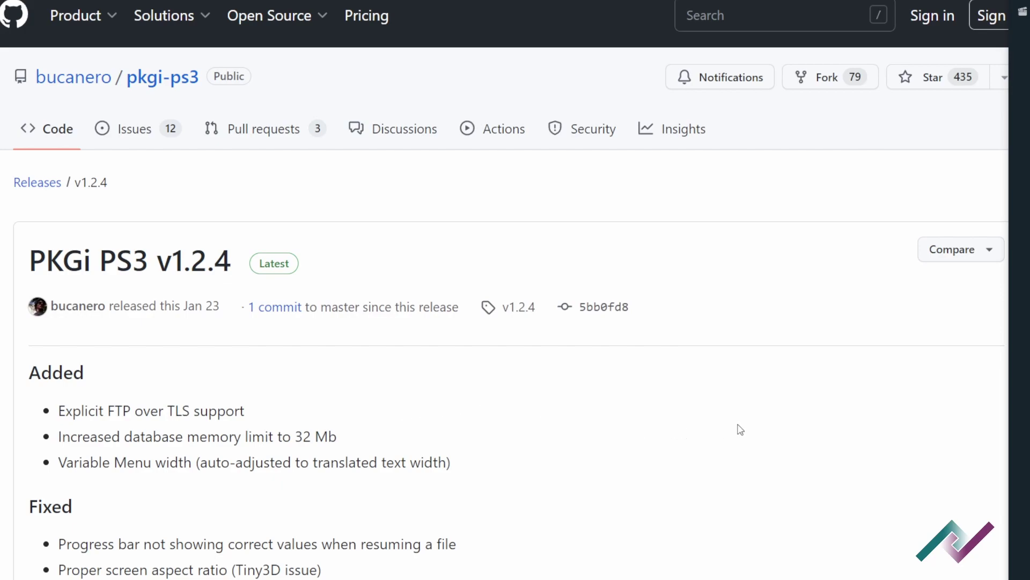
scroll(746, 429, "down", 1)
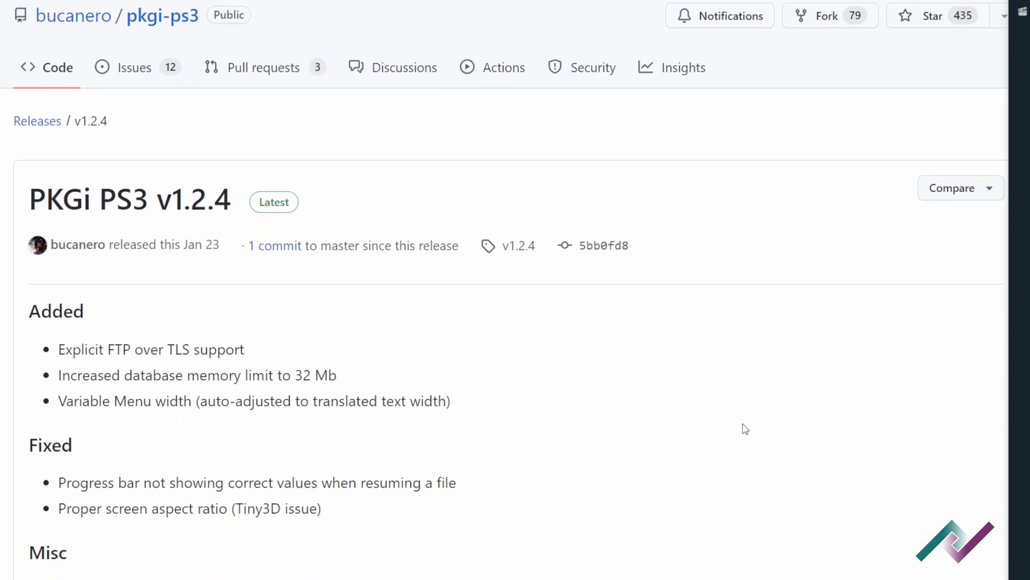
scroll(746, 429, "up", 1)
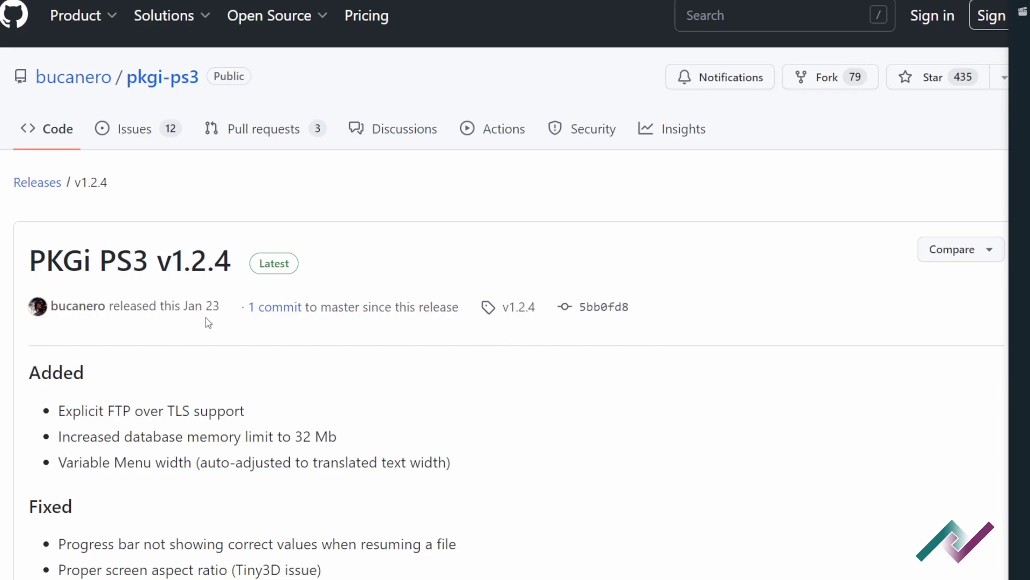
scroll(379, 315, "down", 1)
scroll(380, 322, "up", 1)
scroll(362, 338, "down", 1)
scroll(384, 343, "down", 2)
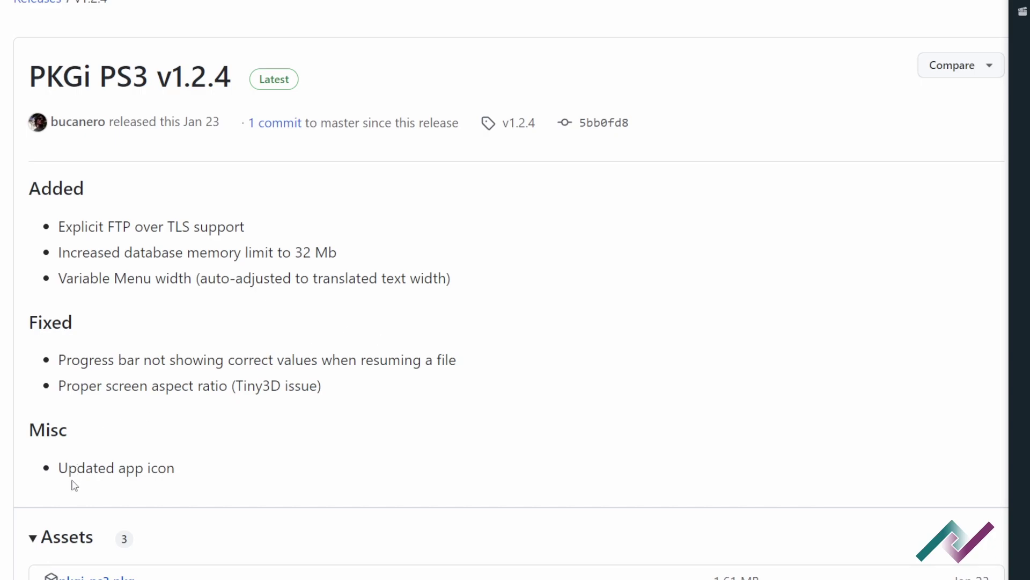
scroll(357, 397, "down", 2)
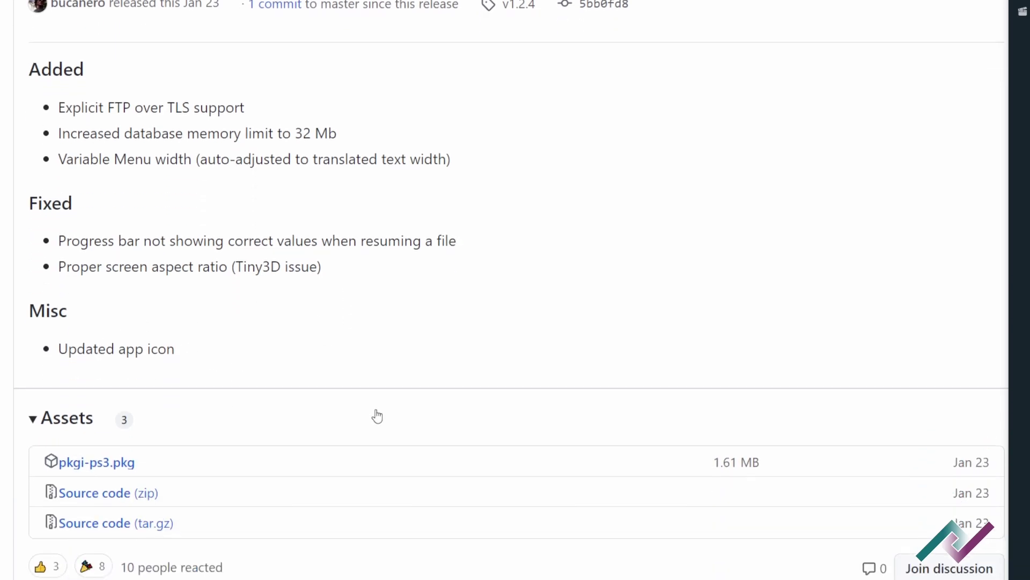
scroll(745, 459, "down", 1)
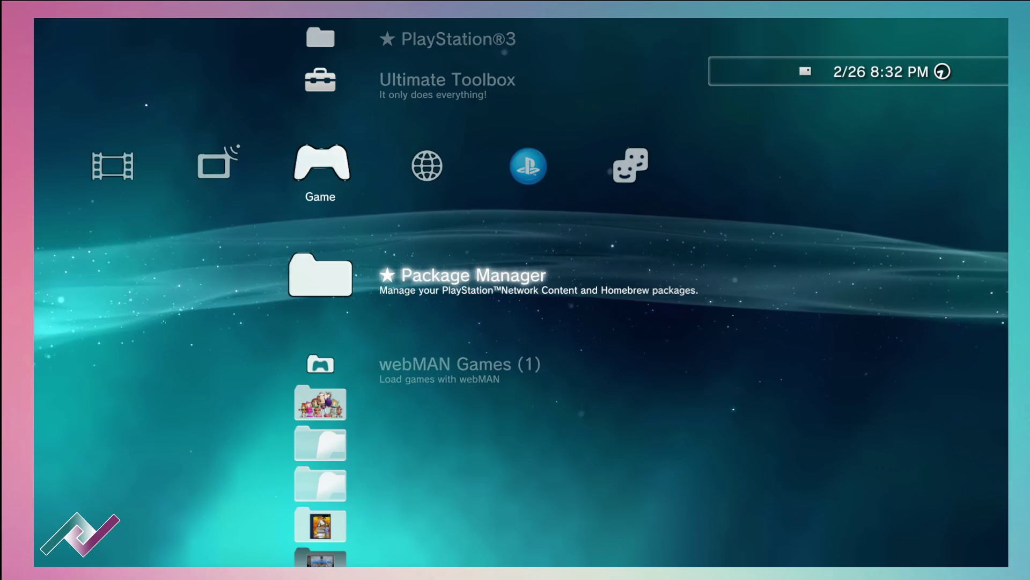
Switch to the PS3 and install pkgi-ps3.pkg from the root of the USB storage device with Package Manager's Standard option
key("Return")
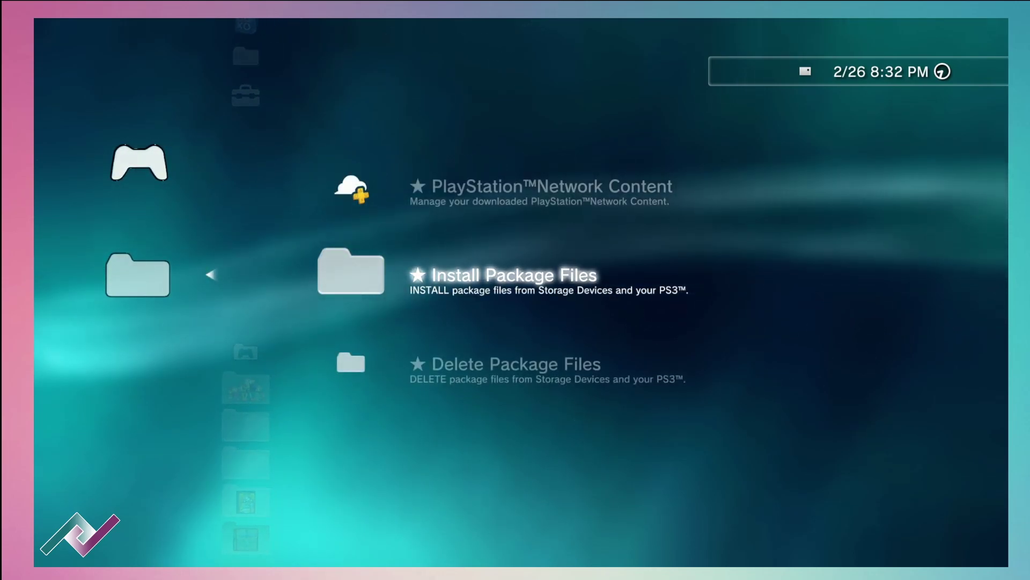
key("Return")
key("Down")
key("Down")
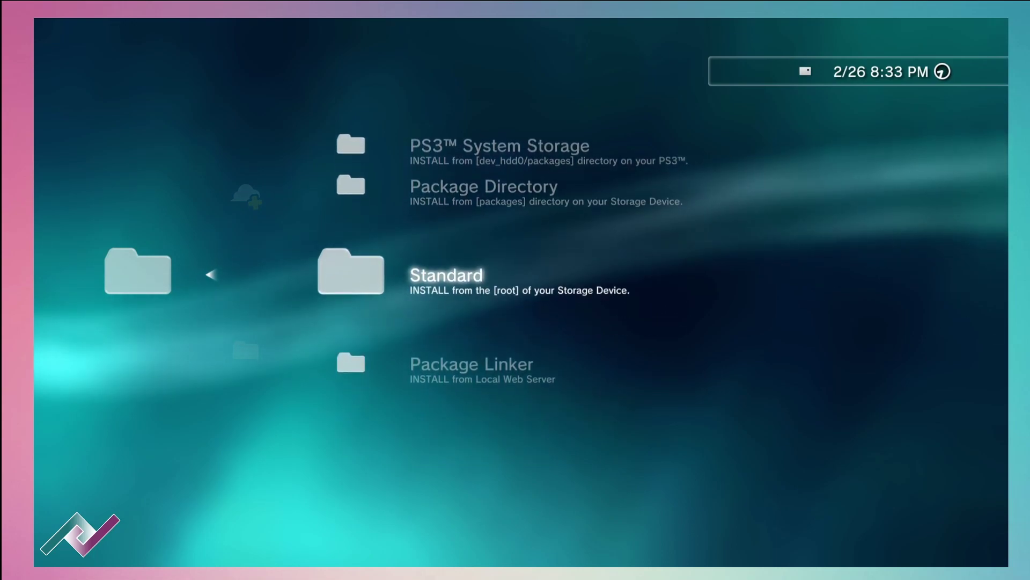
key("Return")
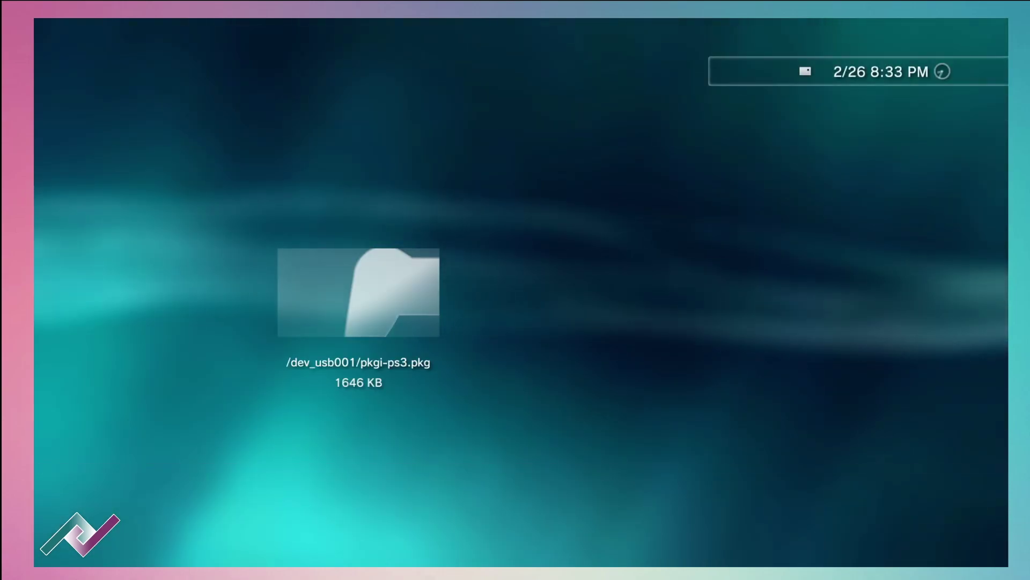
key("Escape")
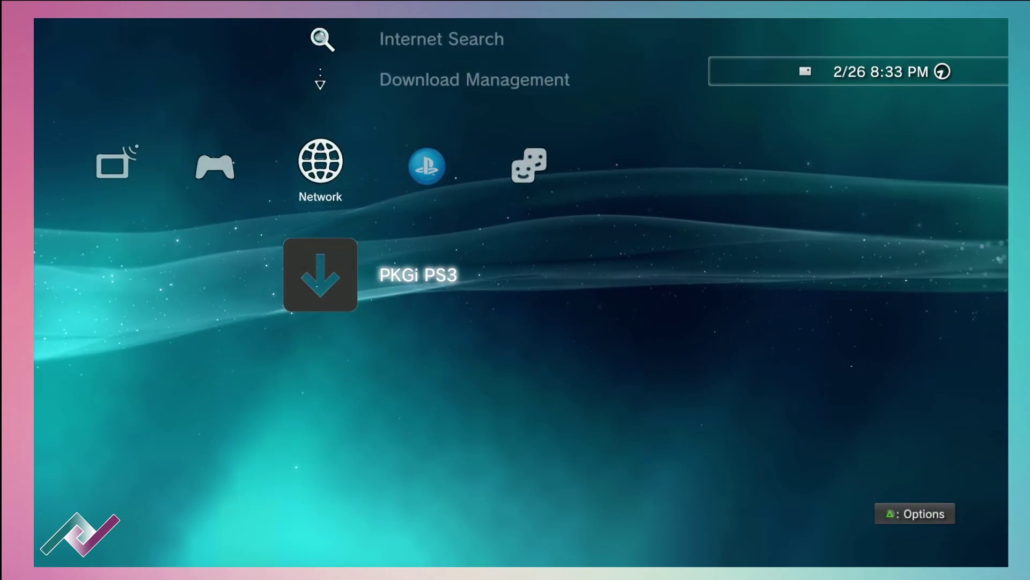
Open PKGi PS3 from the Network category and look through the first entries of its Games list
key("Up")
key("Down")
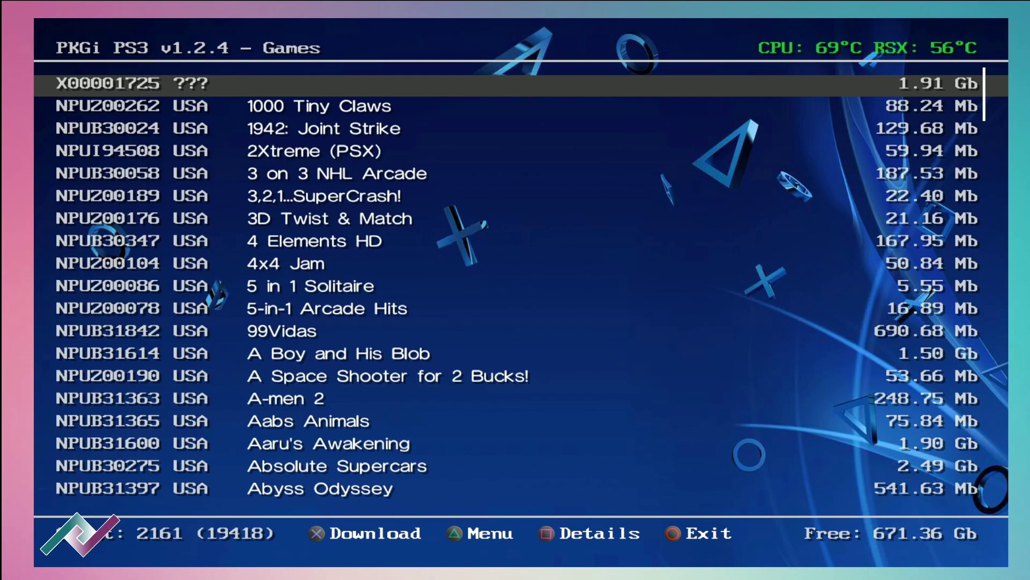
key("Down")
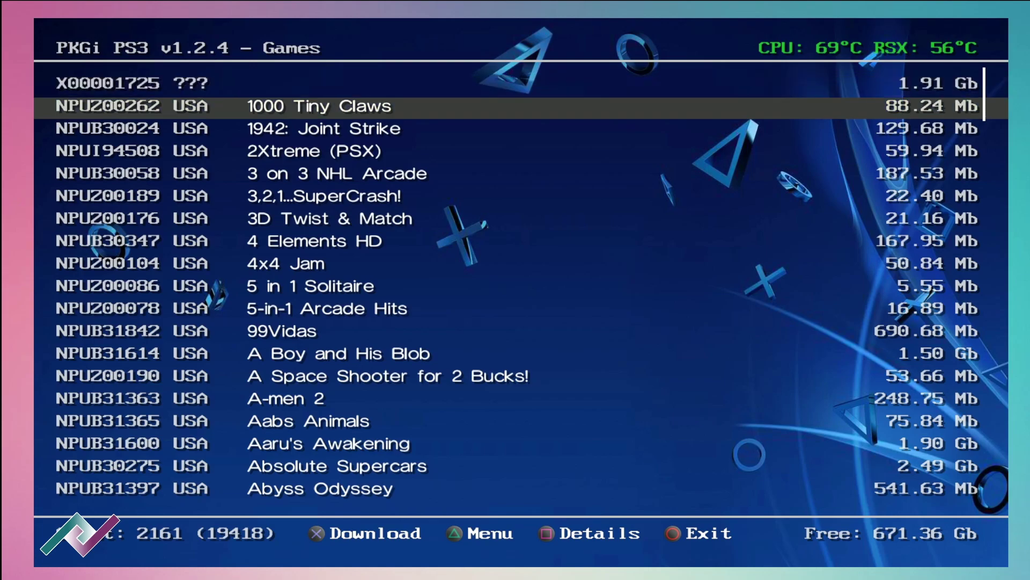
key("Down")
key("Down")
key("Up")
key("Up")
key("Up")
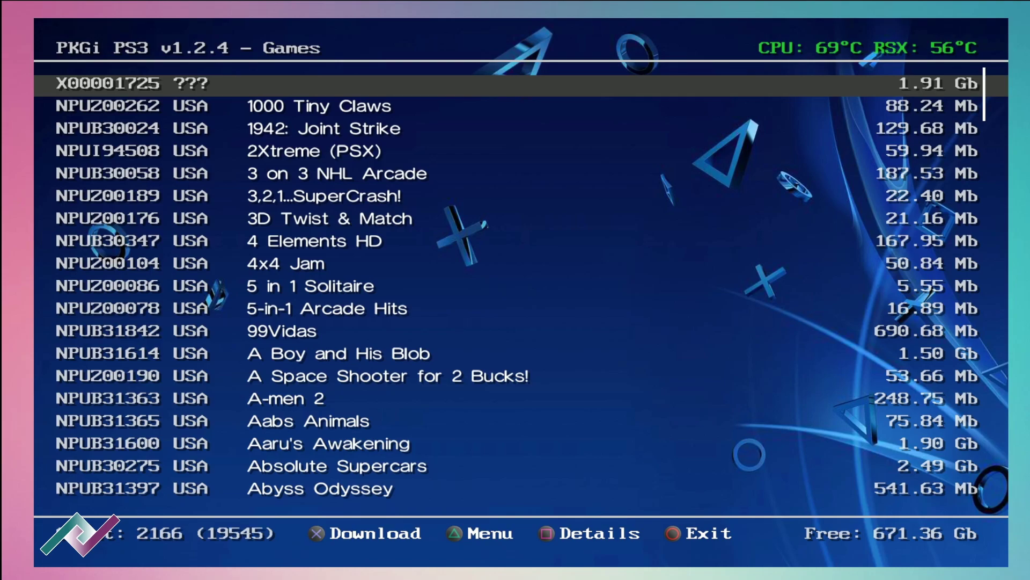
key("Down")
key("Down")
key("Down")
key("Down")
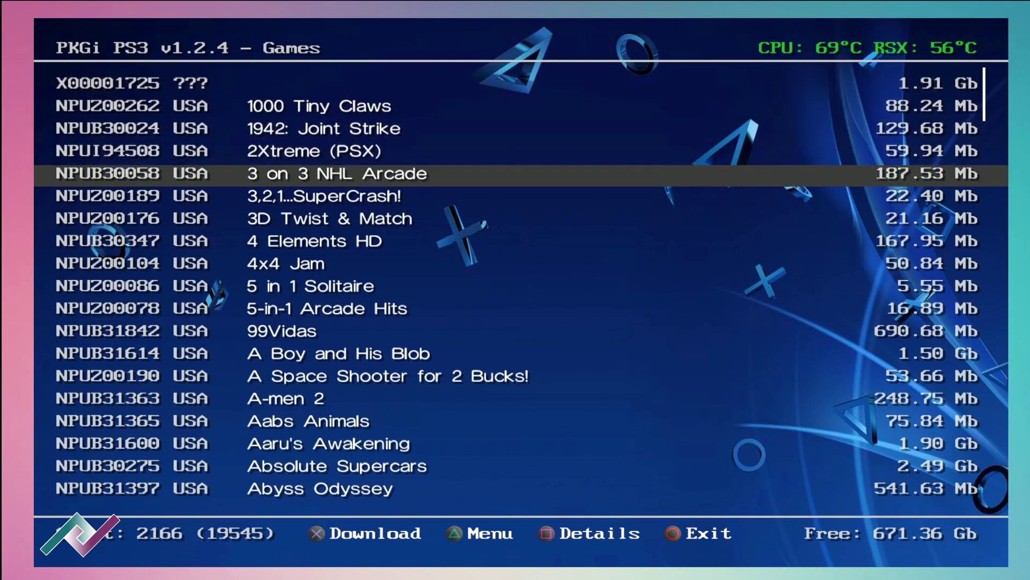
key("Up")
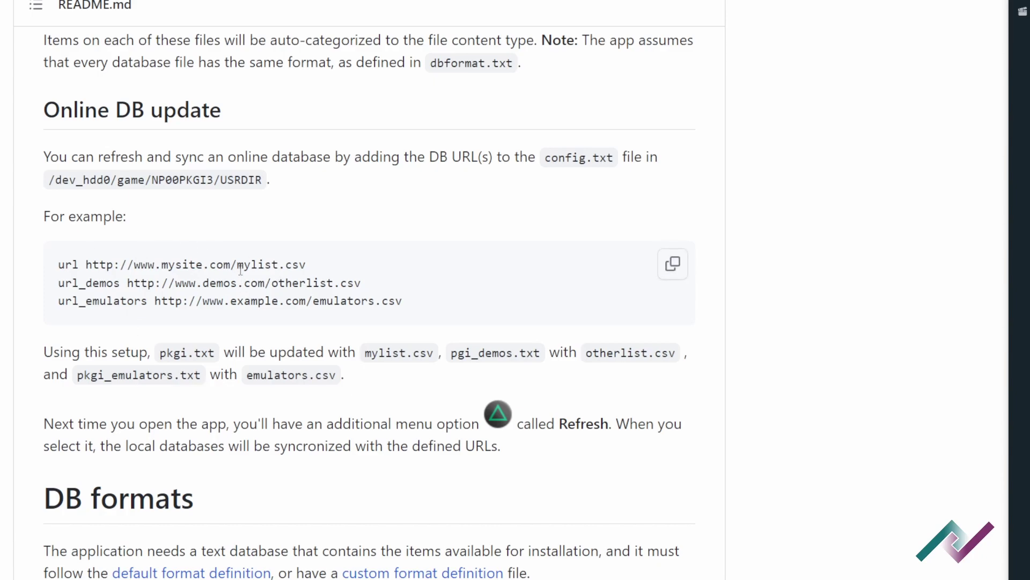
Read the Online DB update section of the GitHub README and look over the Games list in PKGi PS3
scroll(335, 285, "down", 1)
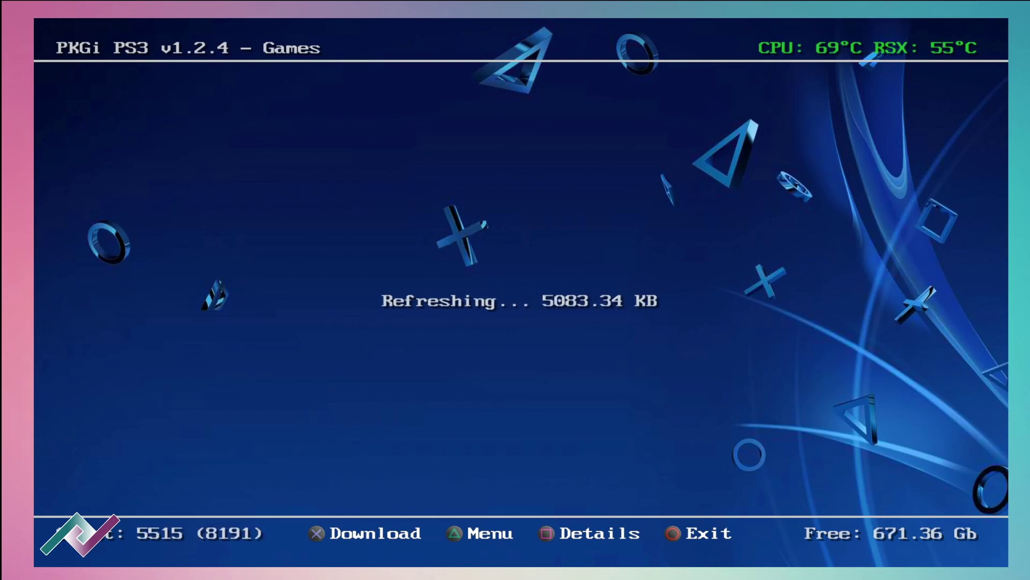
key("Down")
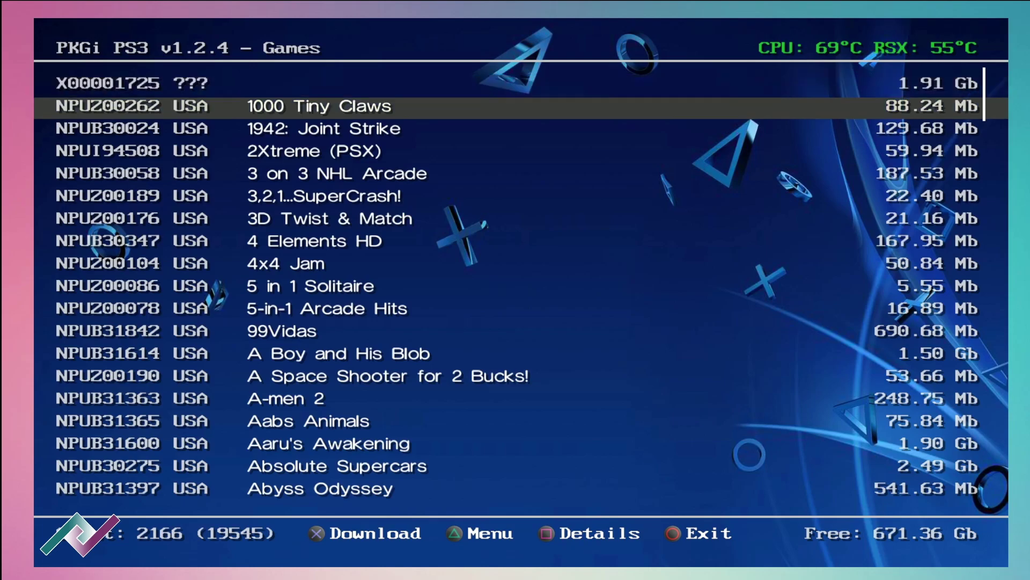
key("Up")
key("Down")
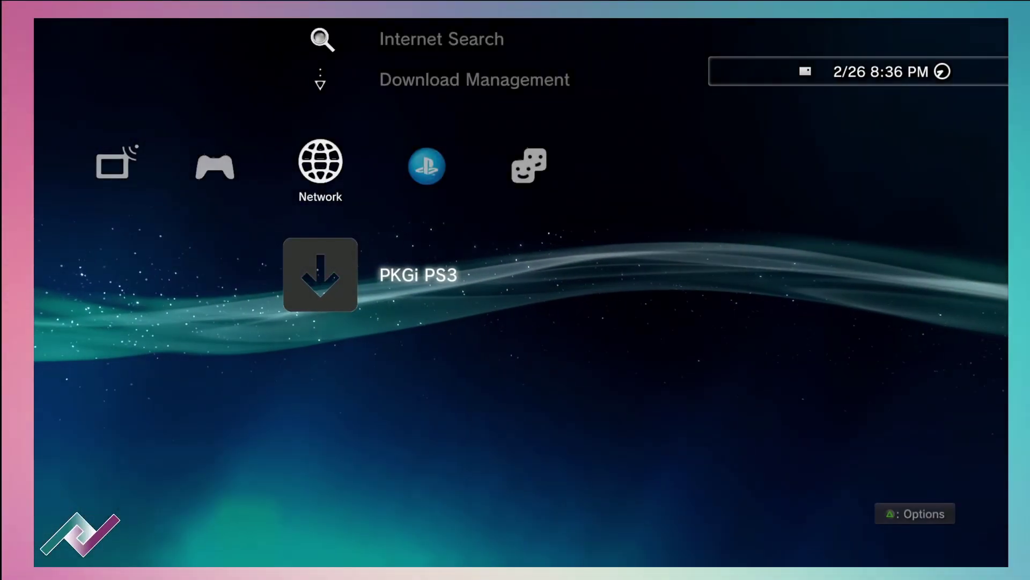